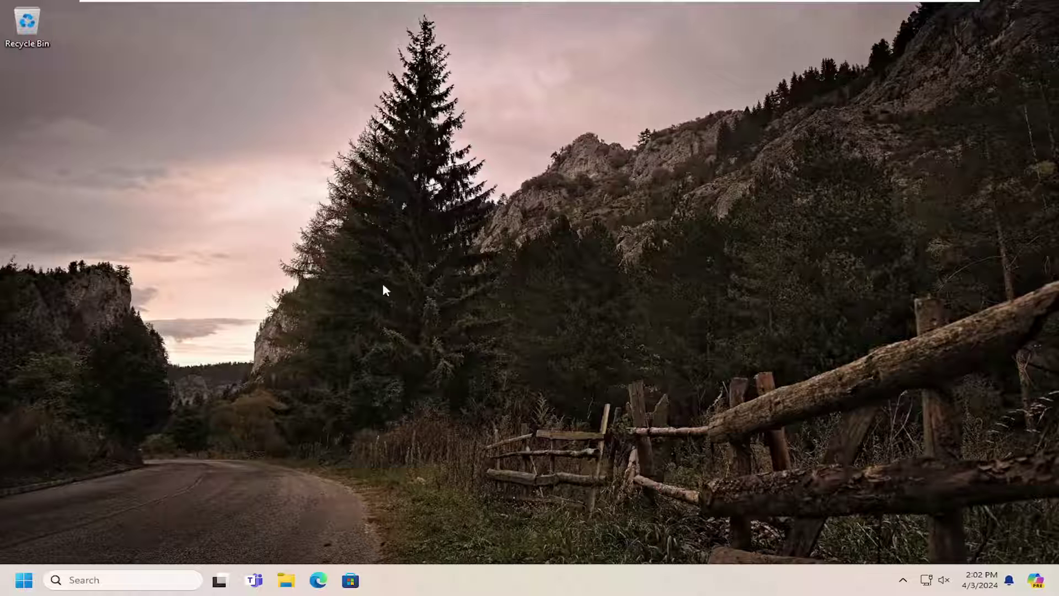
- Open Control Panel from Start search and view its items as large icons
click(23, 580)
text(cont)
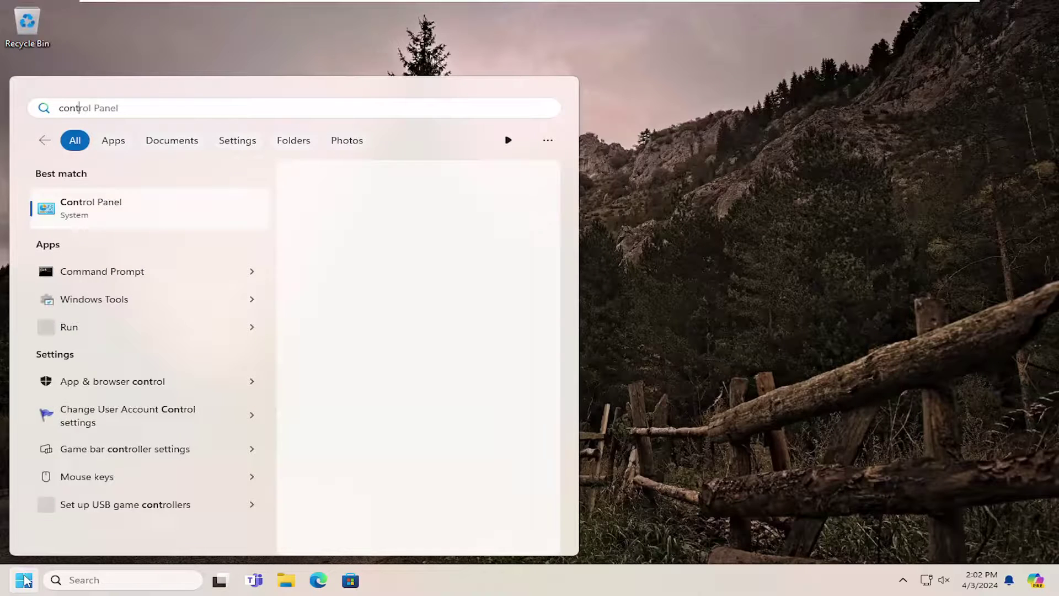
text(rol panel)
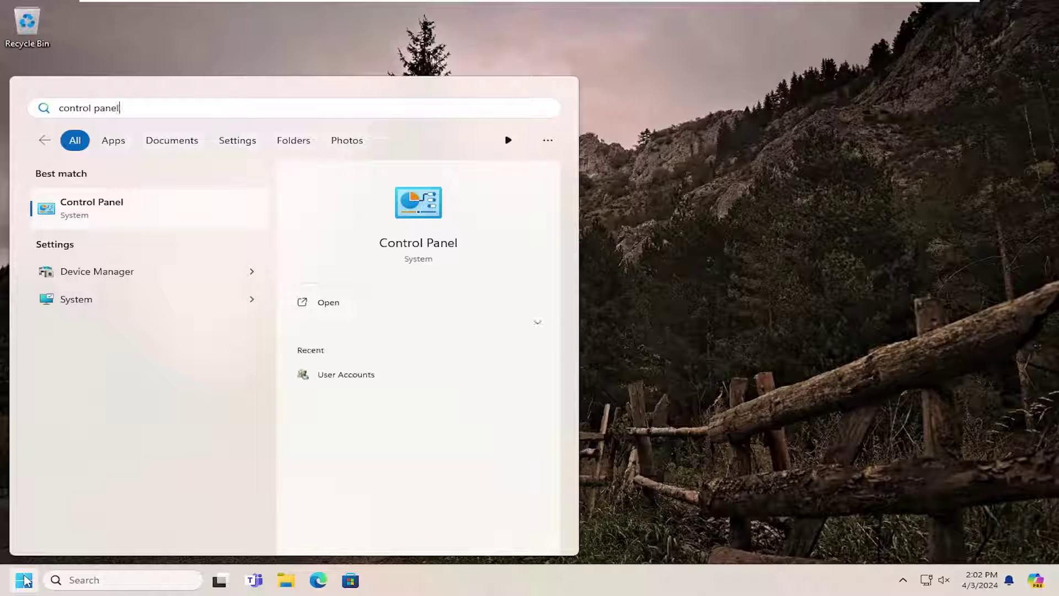
click(98, 207)
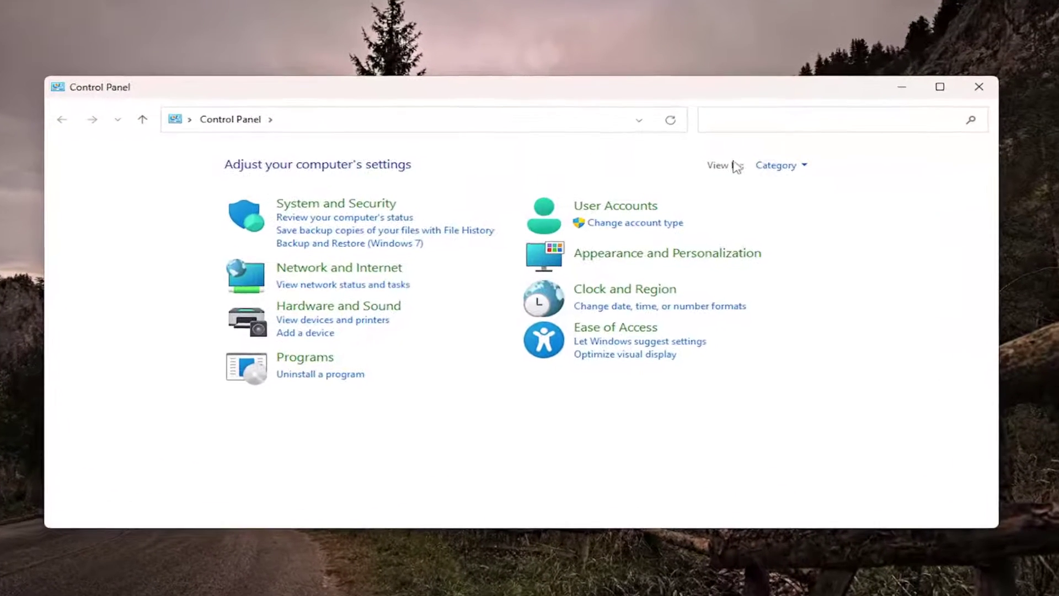
click(775, 165)
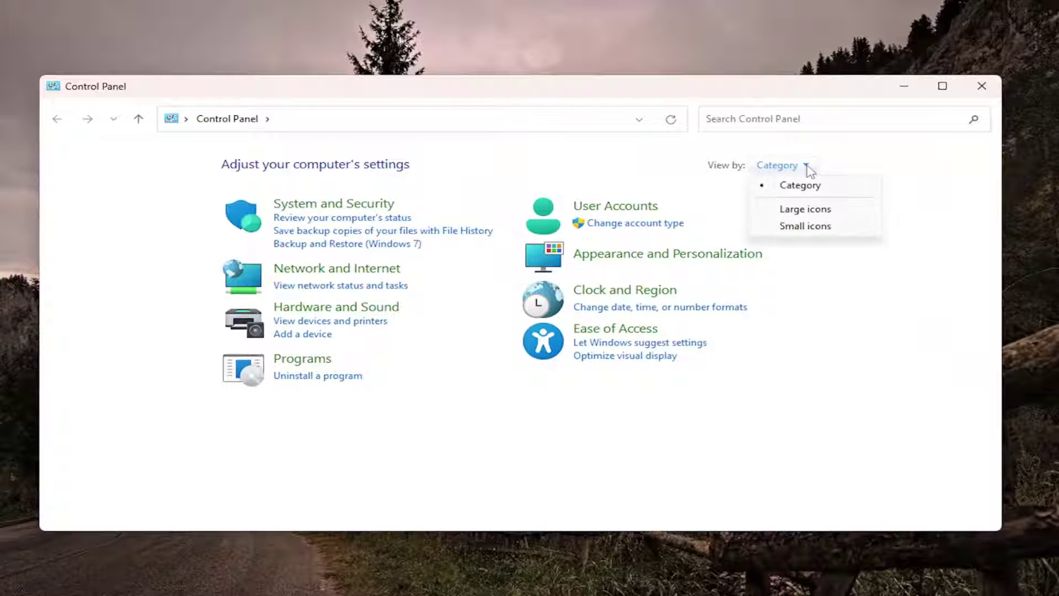
click(798, 213)
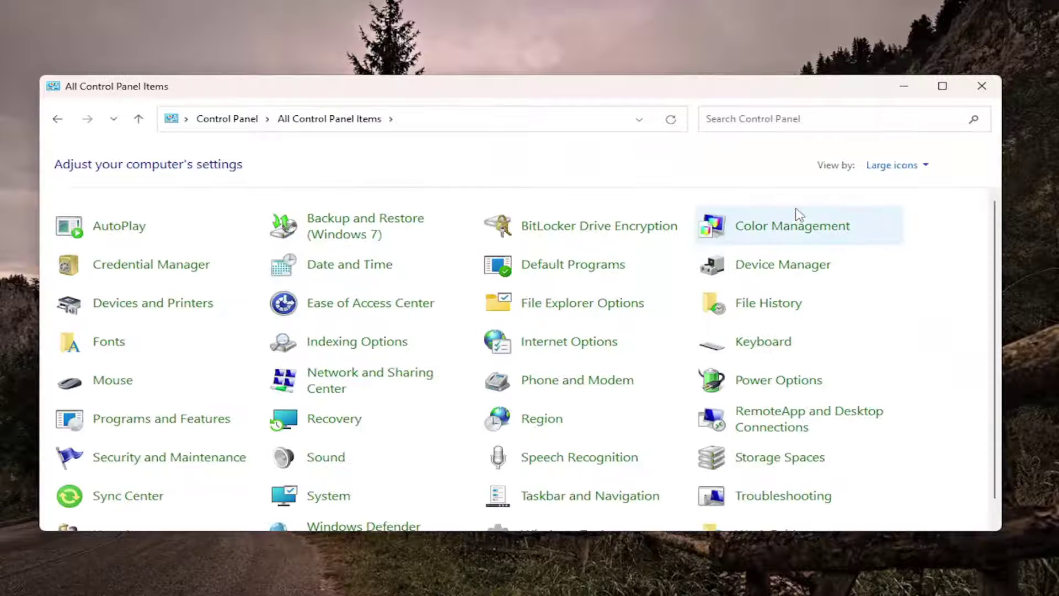
- Open the Speakers device's properties from Sound and show its Spatial sound tab
click(335, 461)
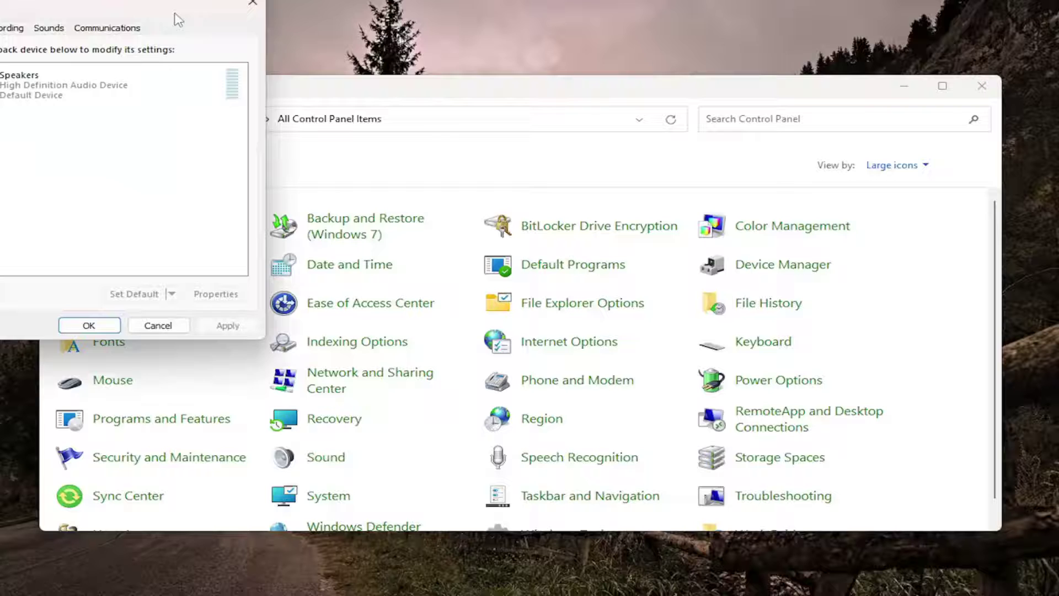
drag(147, 5, 533, 128)
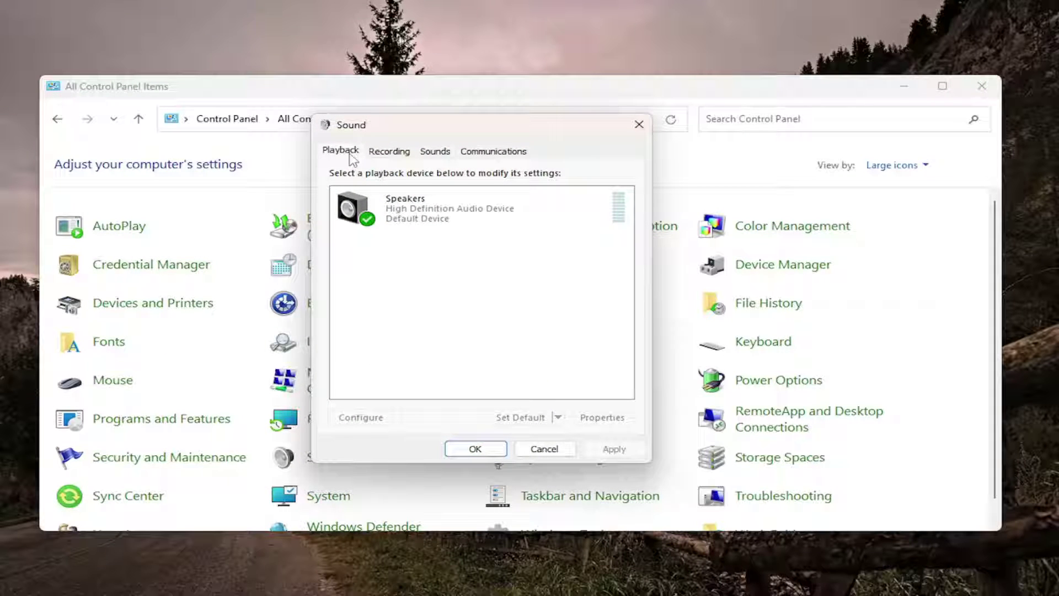
click(397, 218)
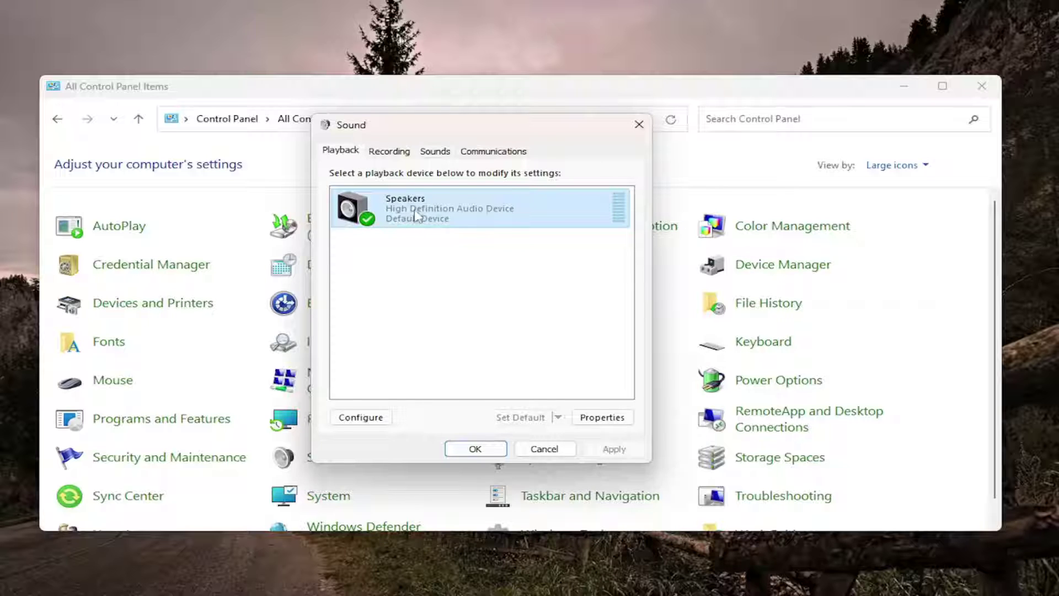
click(590, 417)
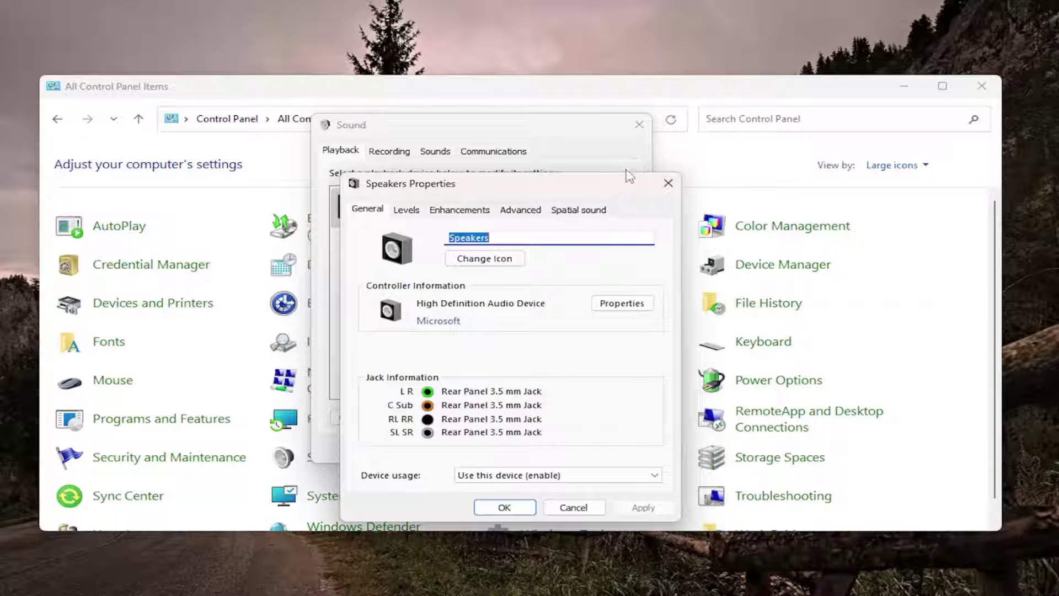
drag(560, 192, 544, 130)
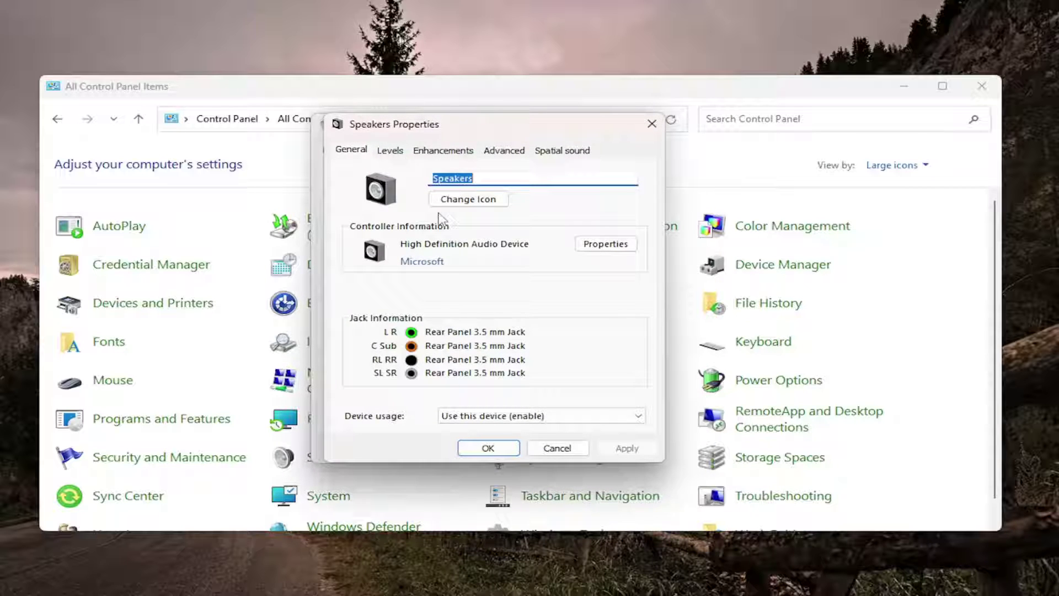
click(547, 154)
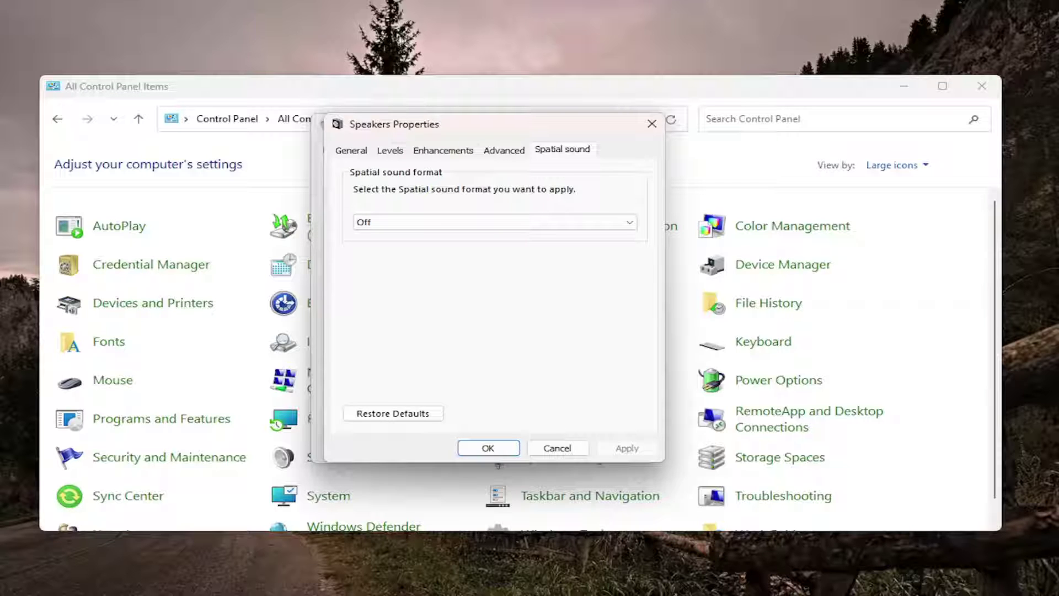
- Check the spatial sound format list and leave the speakers' format on Off
click(549, 225)
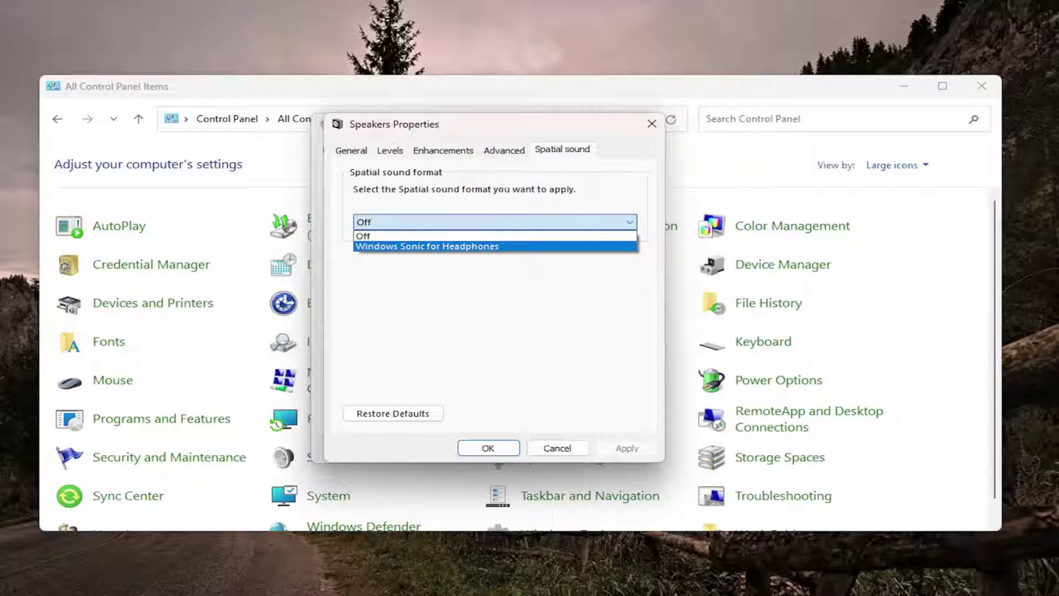
click(568, 379)
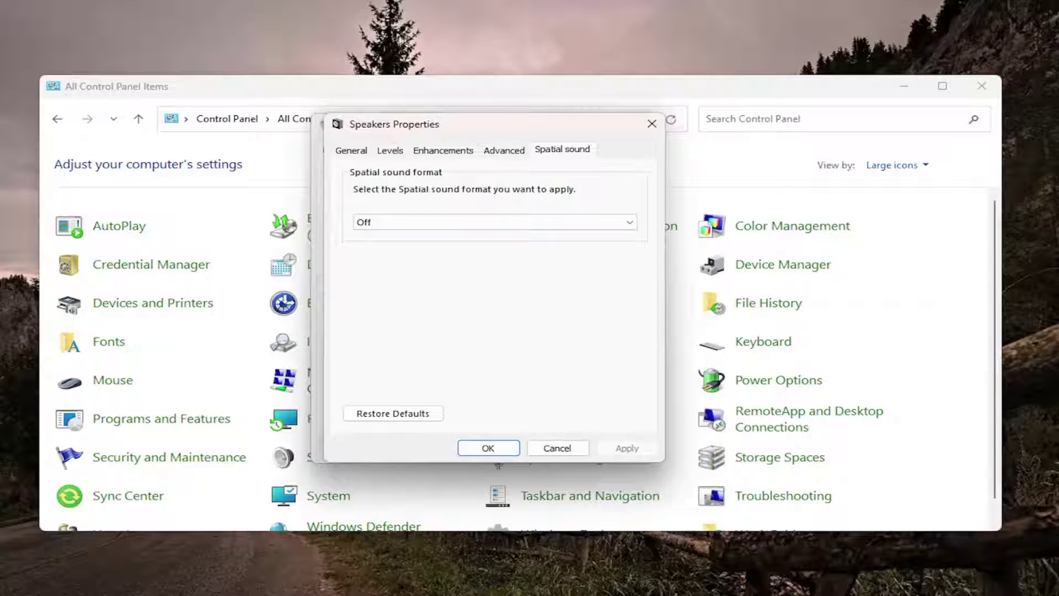
- Uncheck exclusive control for the Speakers on the Advanced tab, apply, and close the Sound windows
click(504, 152)
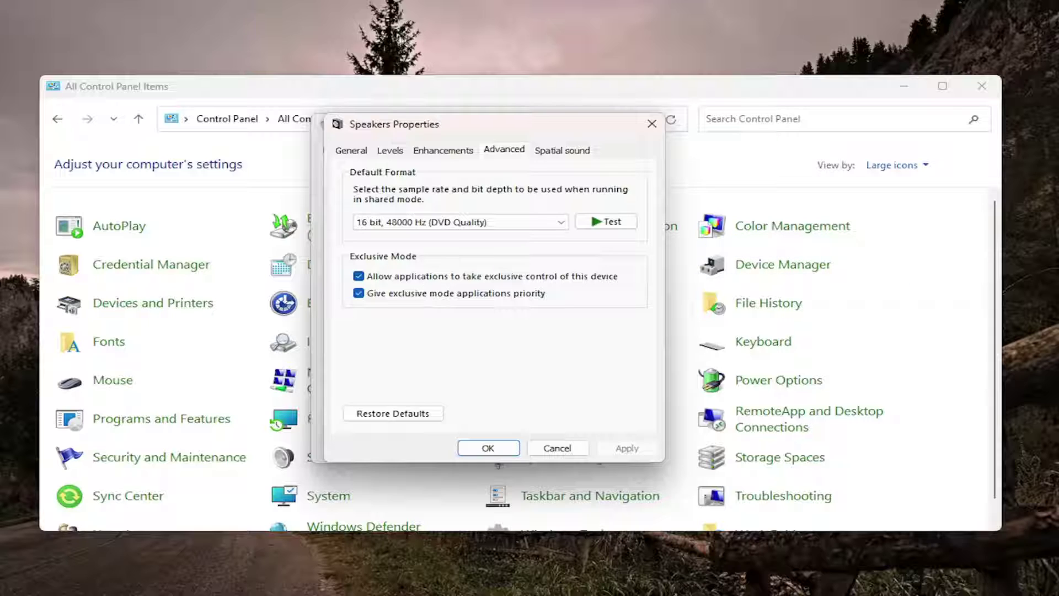
click(414, 283)
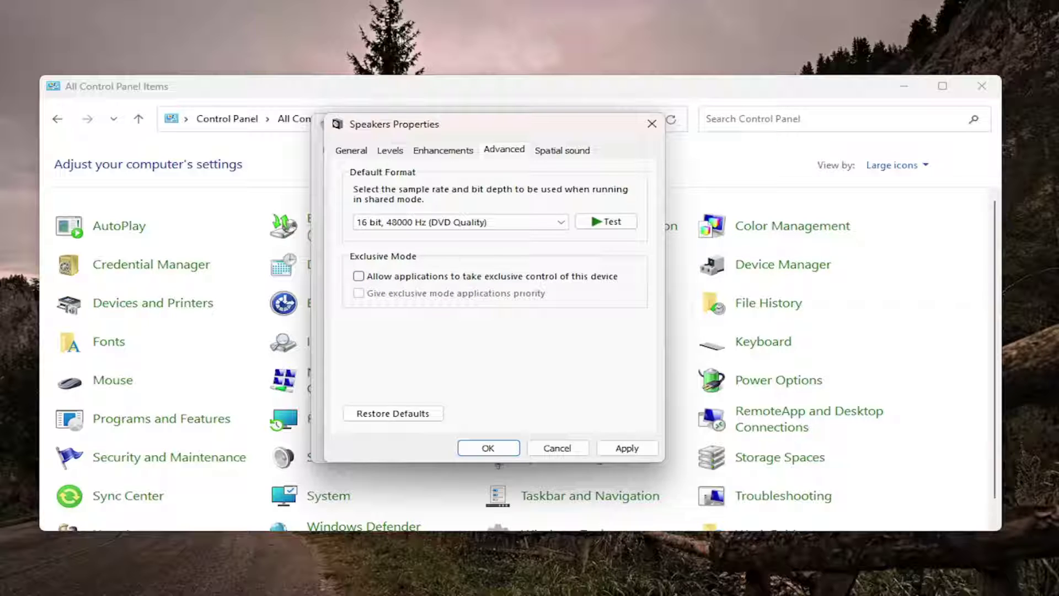
click(627, 448)
click(487, 448)
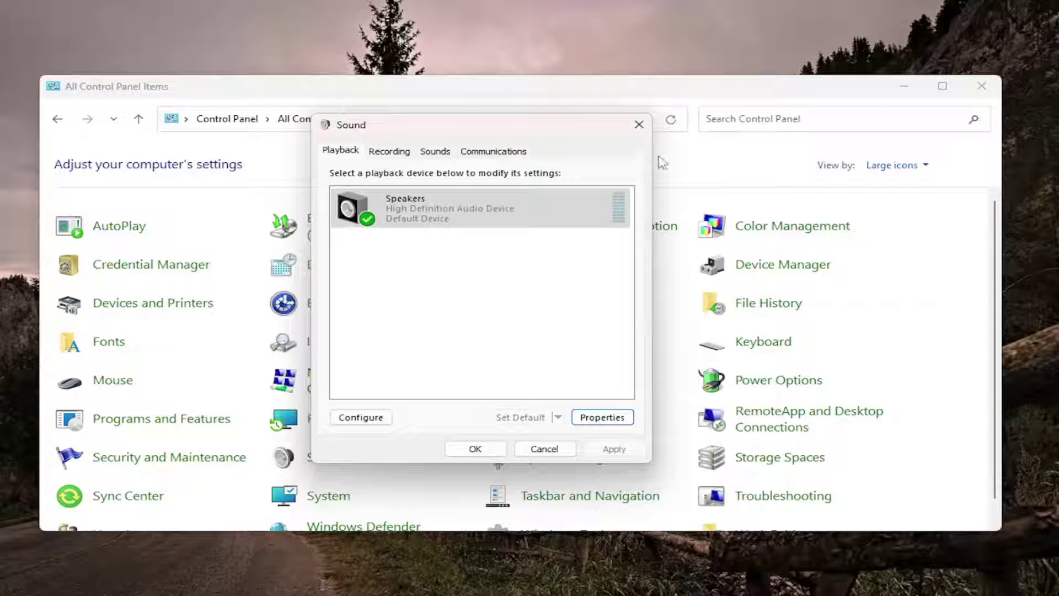
click(639, 124)
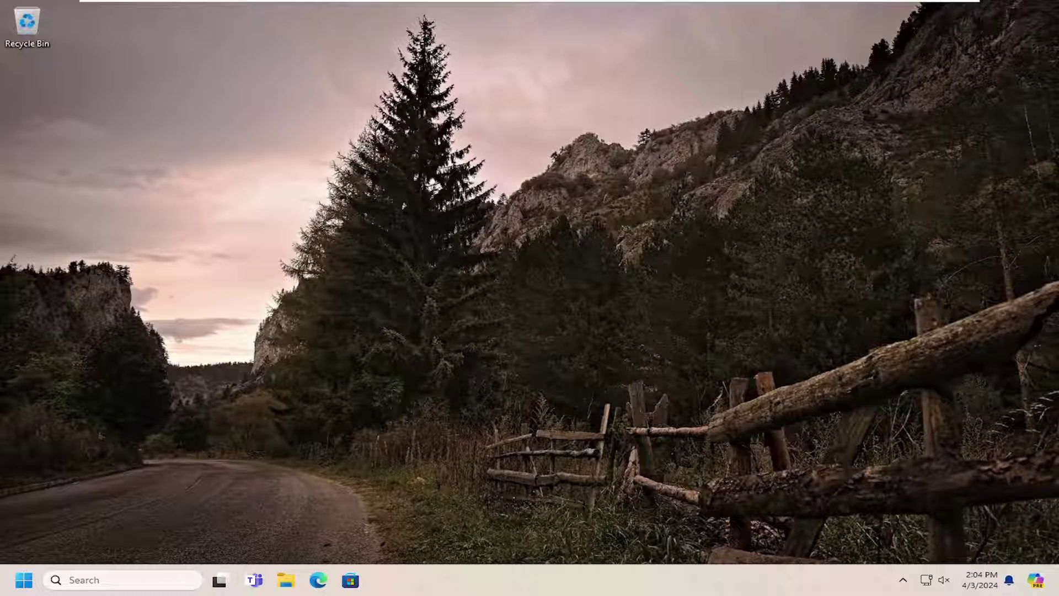
- Launch Settings from Start search and go to Apps > Installed apps
click(12, 584)
text(settings)
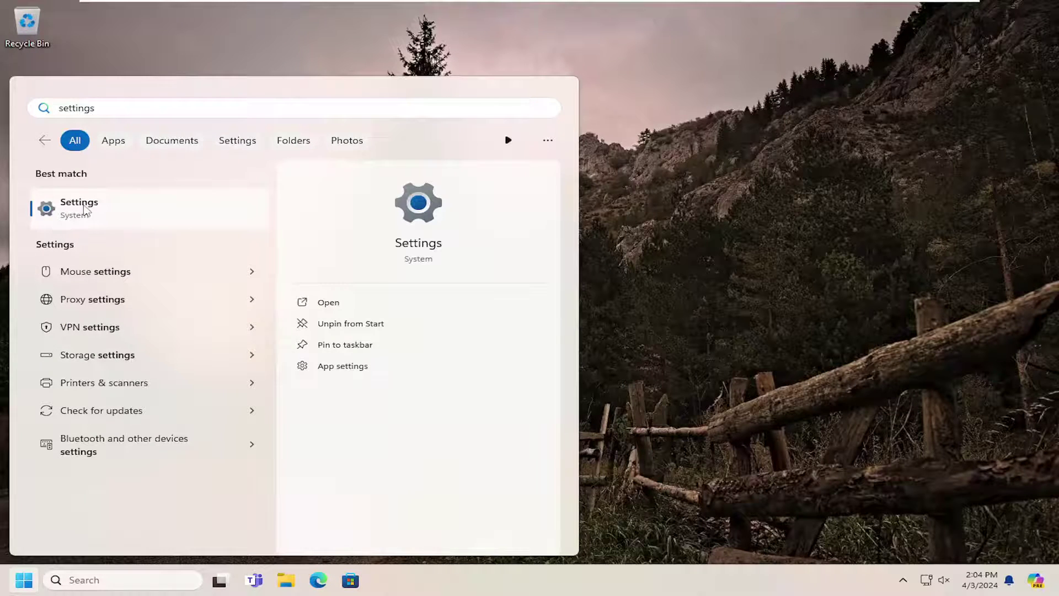
click(104, 209)
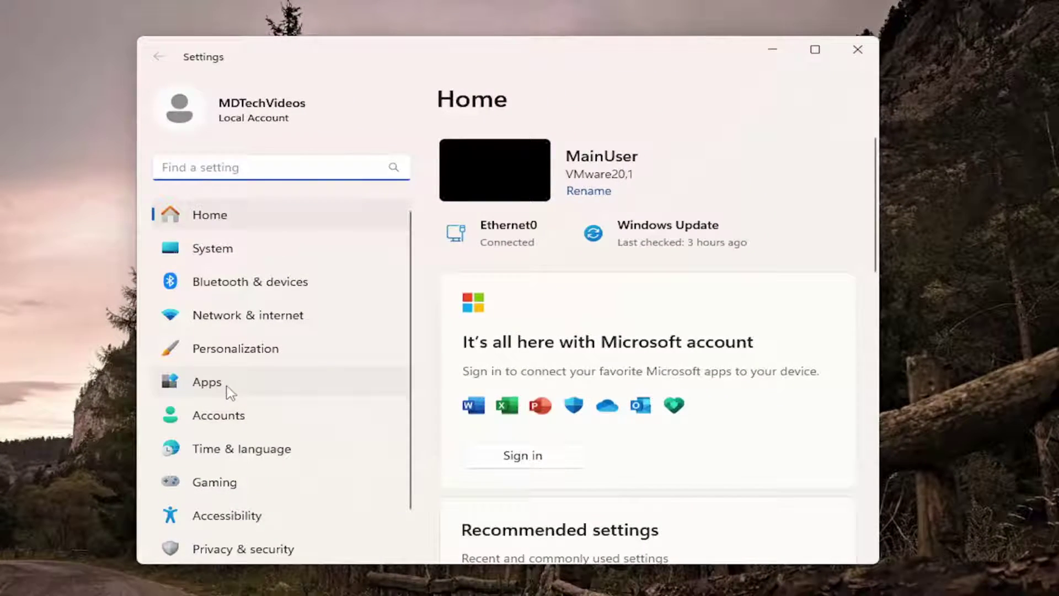
click(228, 387)
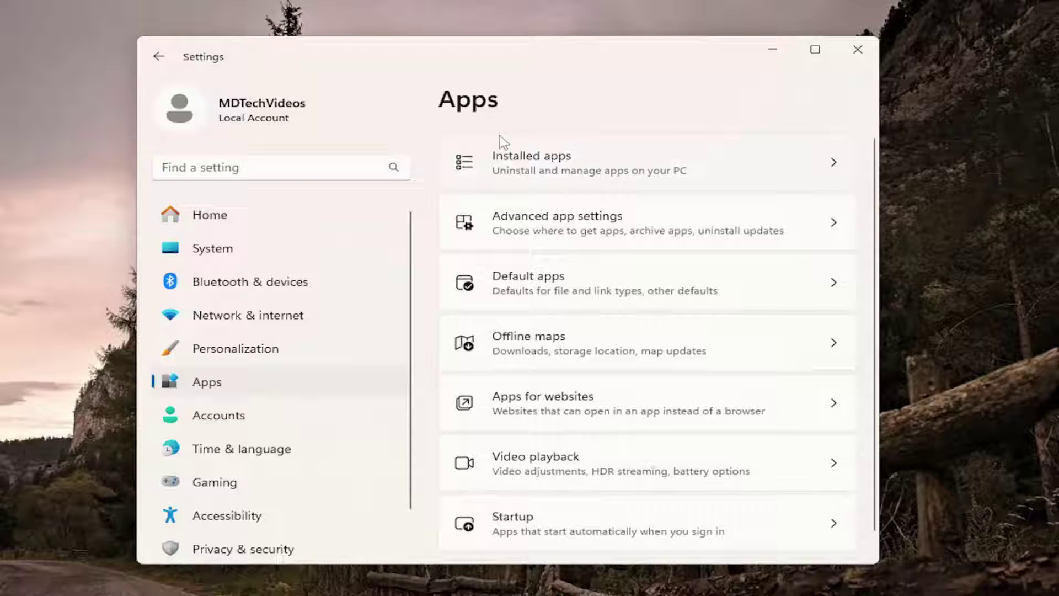
click(524, 167)
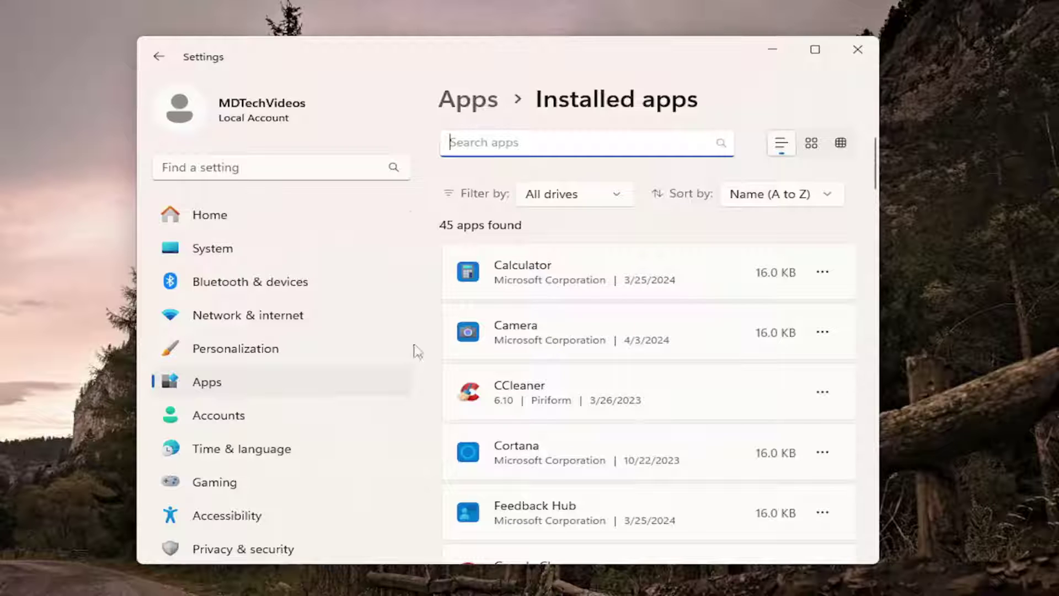
- Repair Calculator from its Advanced options, then reset it and confirm deleting its data
click(823, 273)
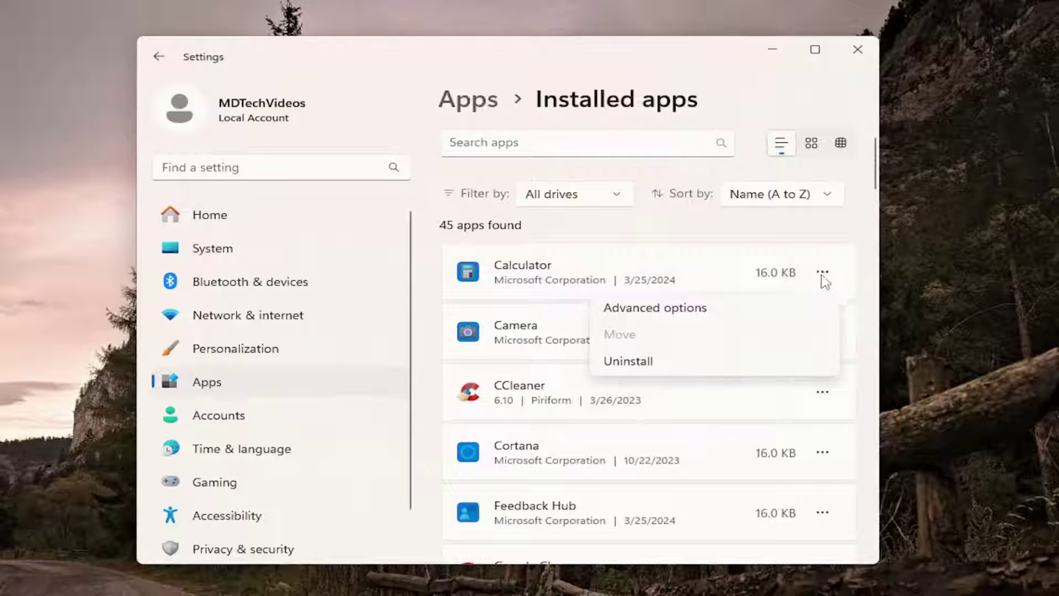
click(666, 309)
scroll(661, 313, down, 5)
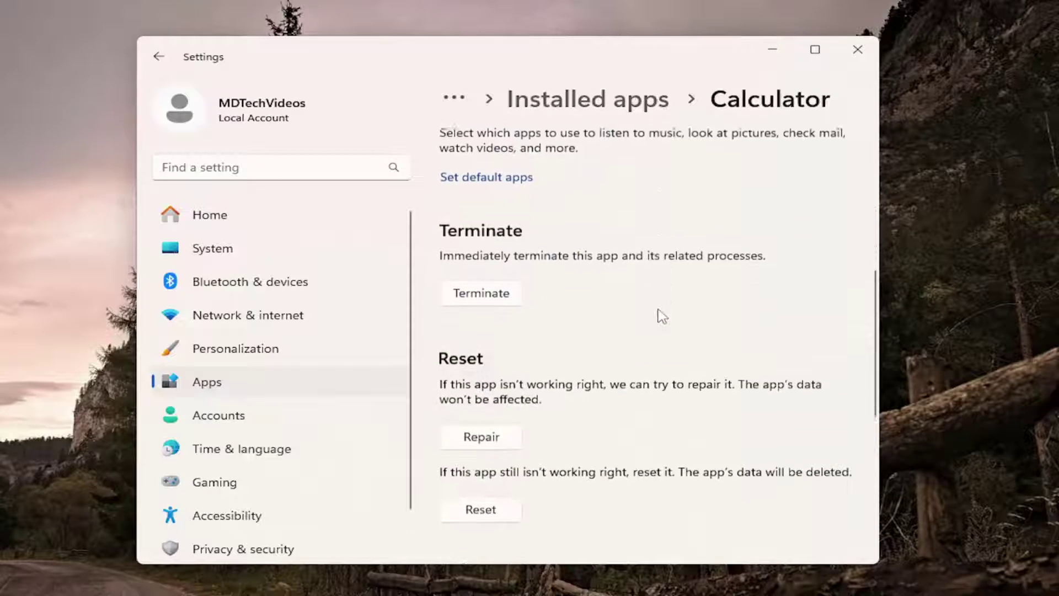
scroll(662, 316, down, 2)
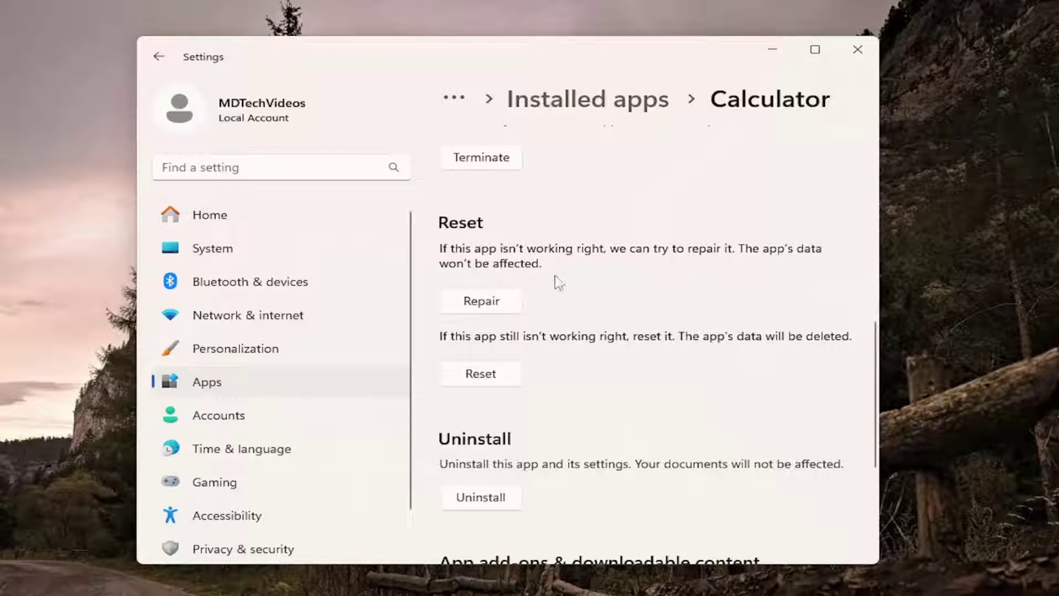
click(489, 299)
click(481, 375)
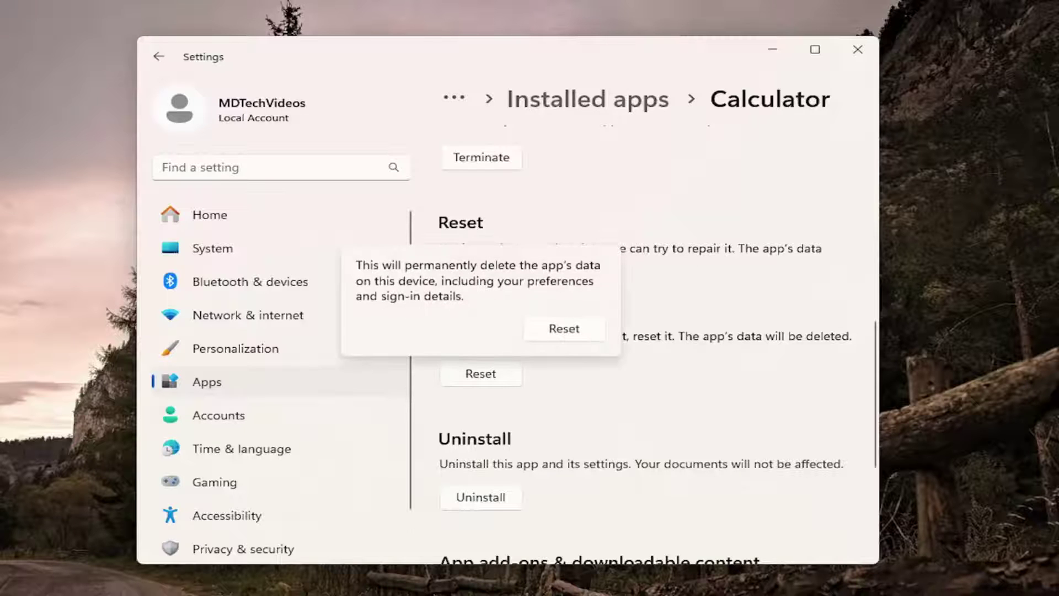
click(556, 331)
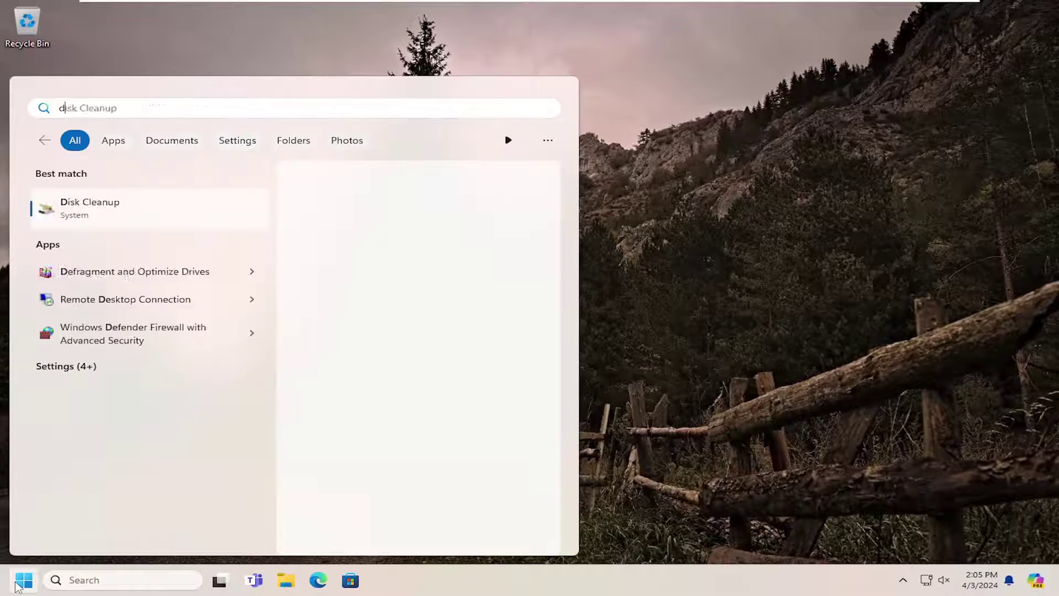
- Open Device Manager and select High Definition Audio Device under Sound, video and game controllers
text(evice manager)
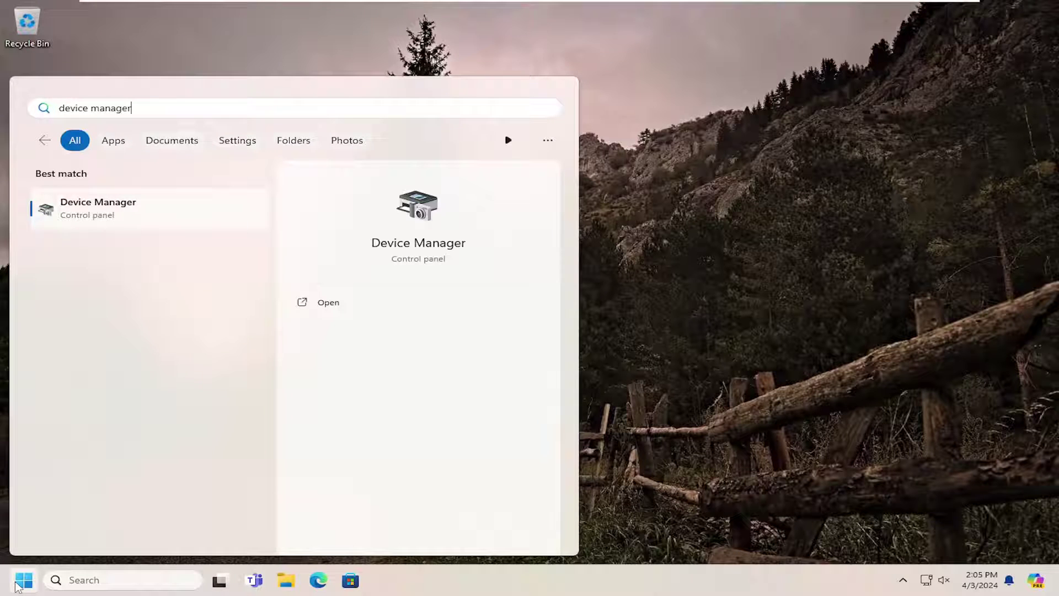
click(135, 212)
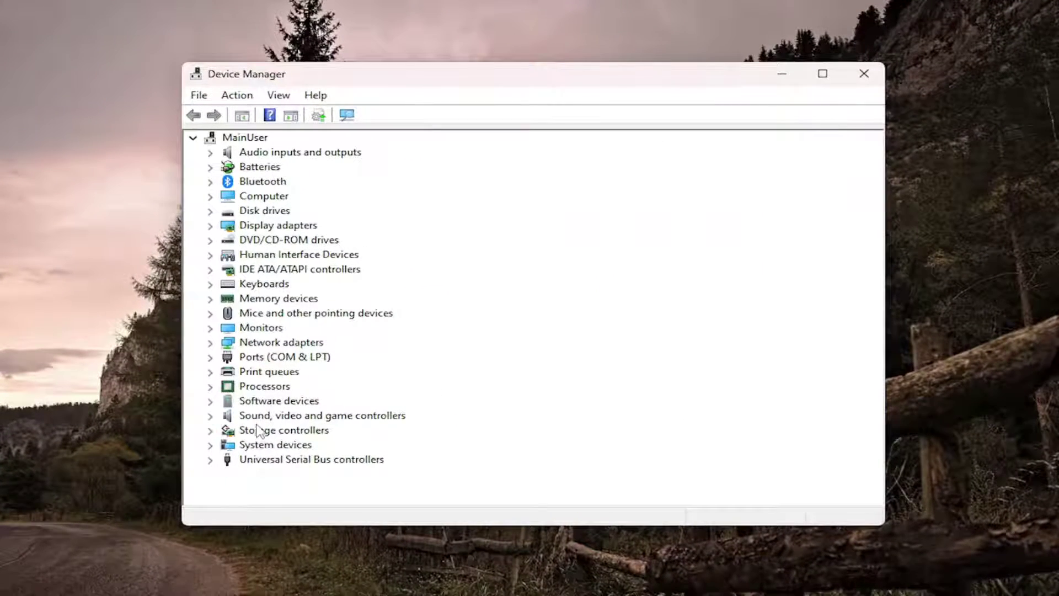
double_click(289, 418)
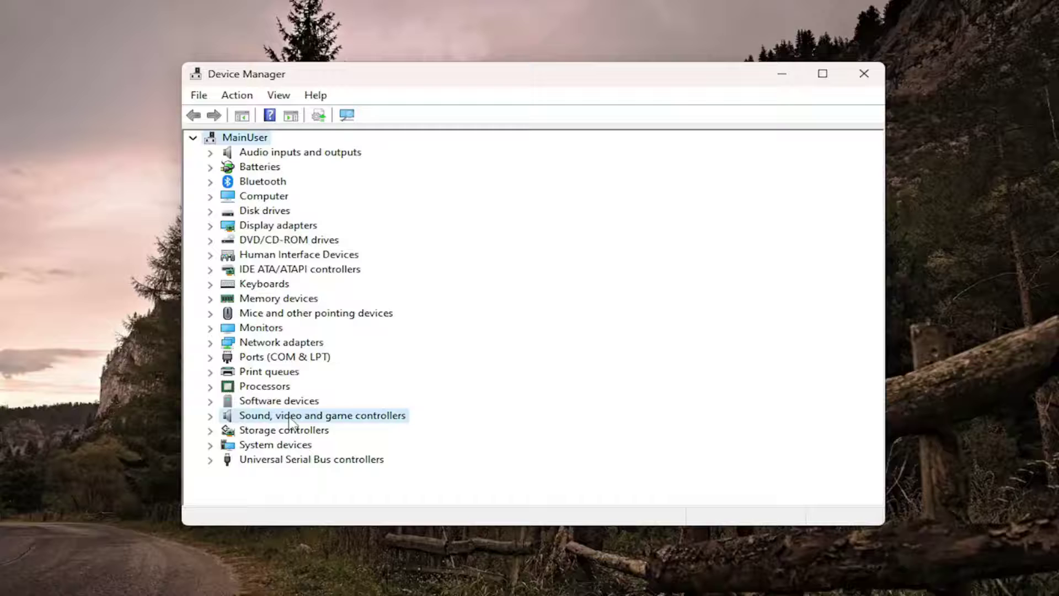
click(294, 436)
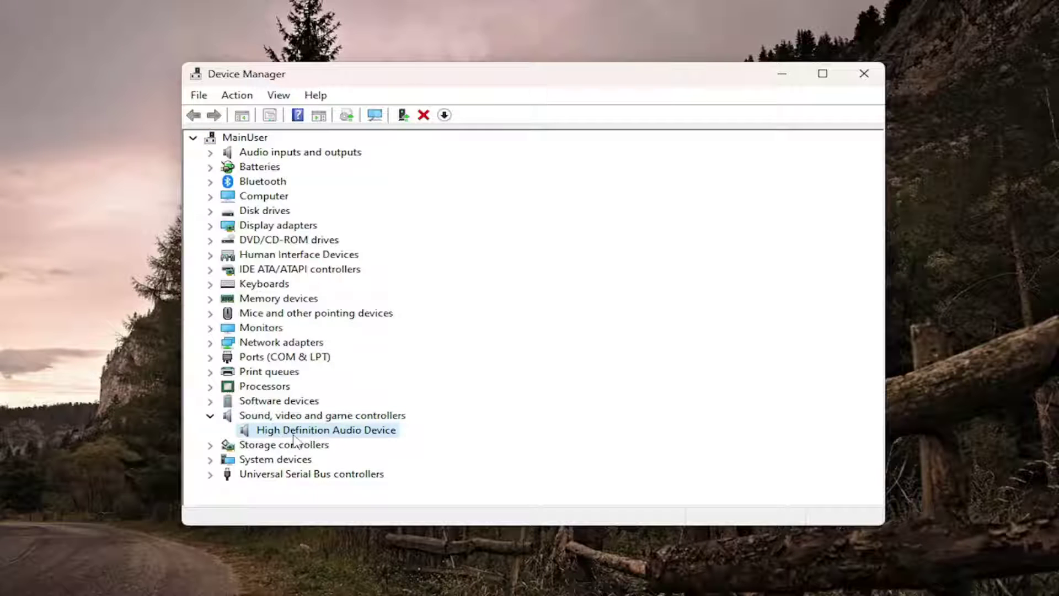
right_click(294, 439)
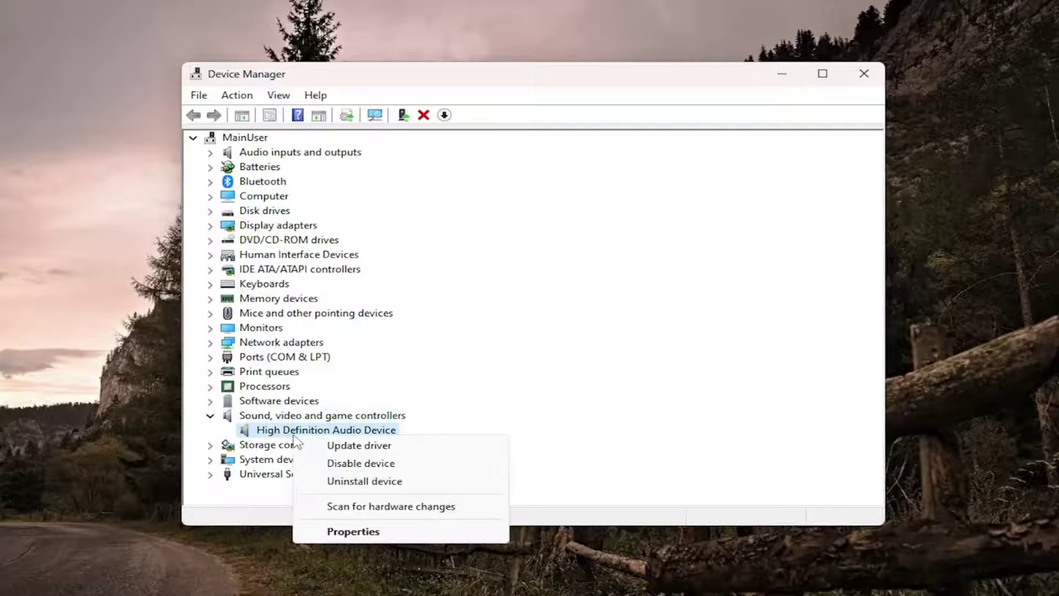
- Reinstall the High Definition Audio Device driver from the compatible drivers on this computer
click(362, 445)
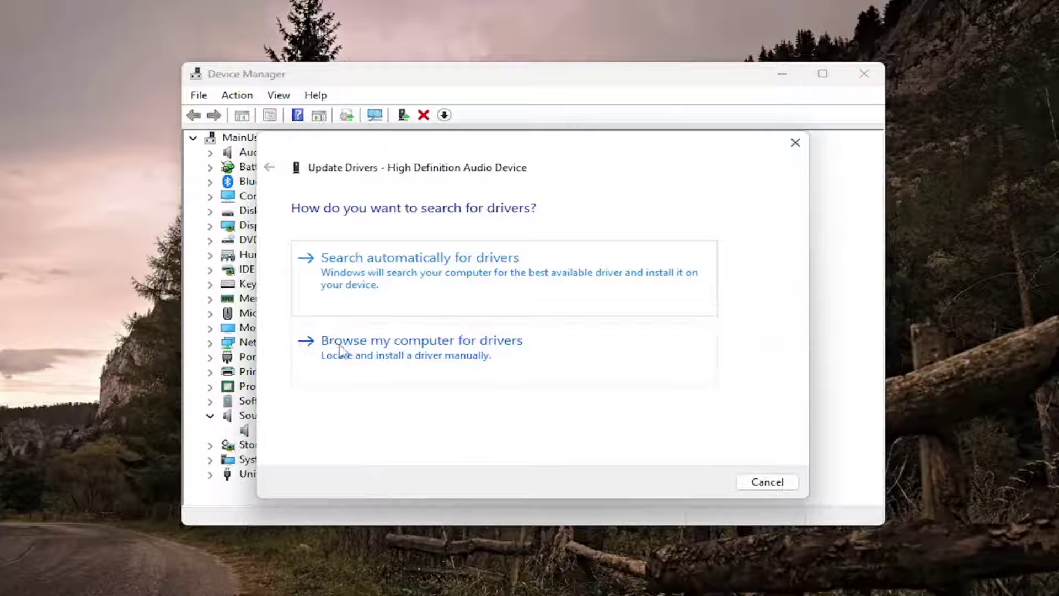
click(360, 351)
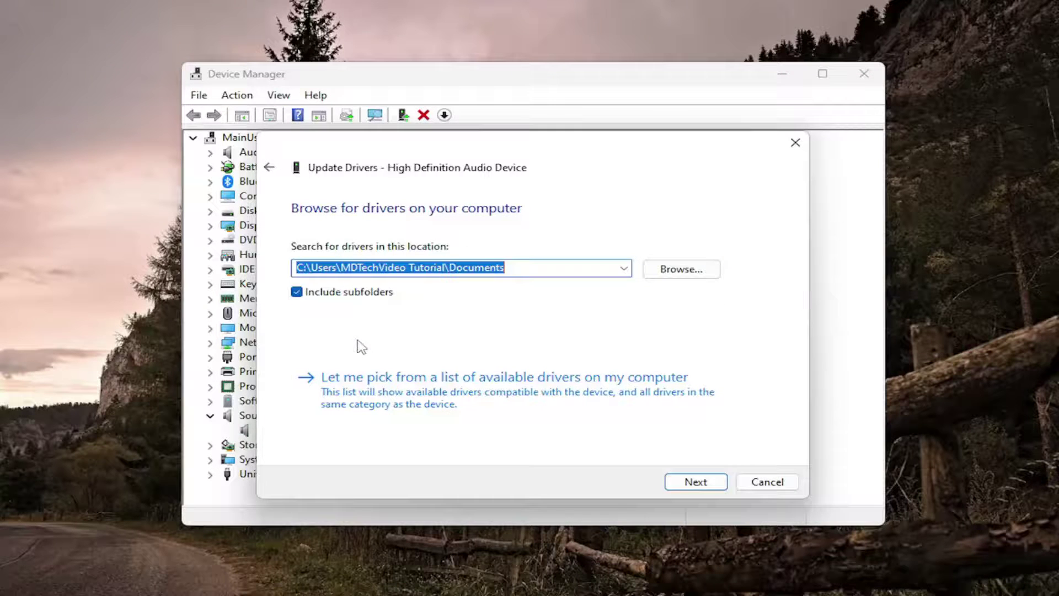
click(459, 408)
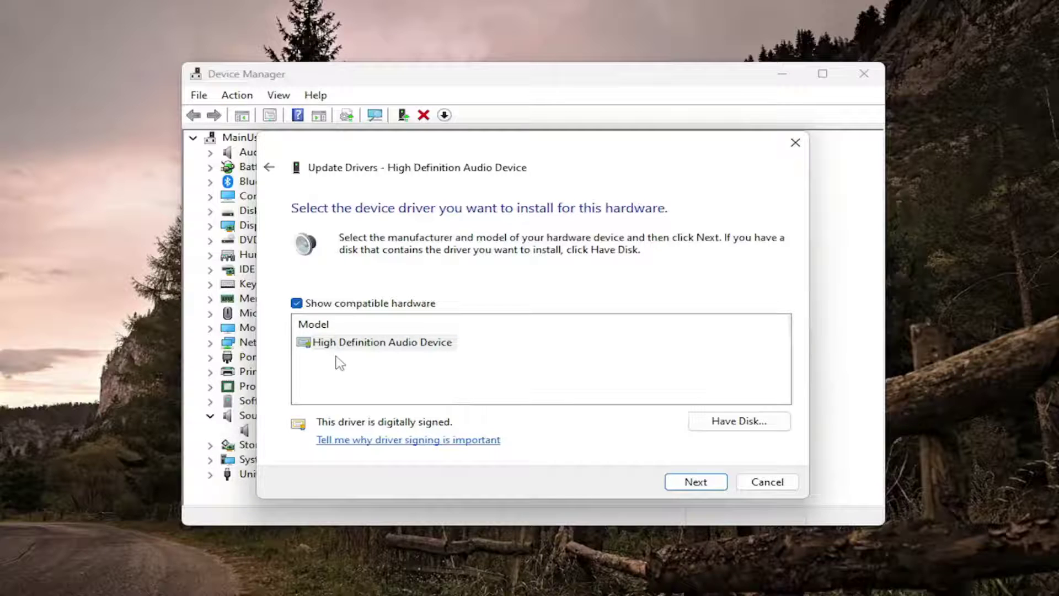
click(684, 482)
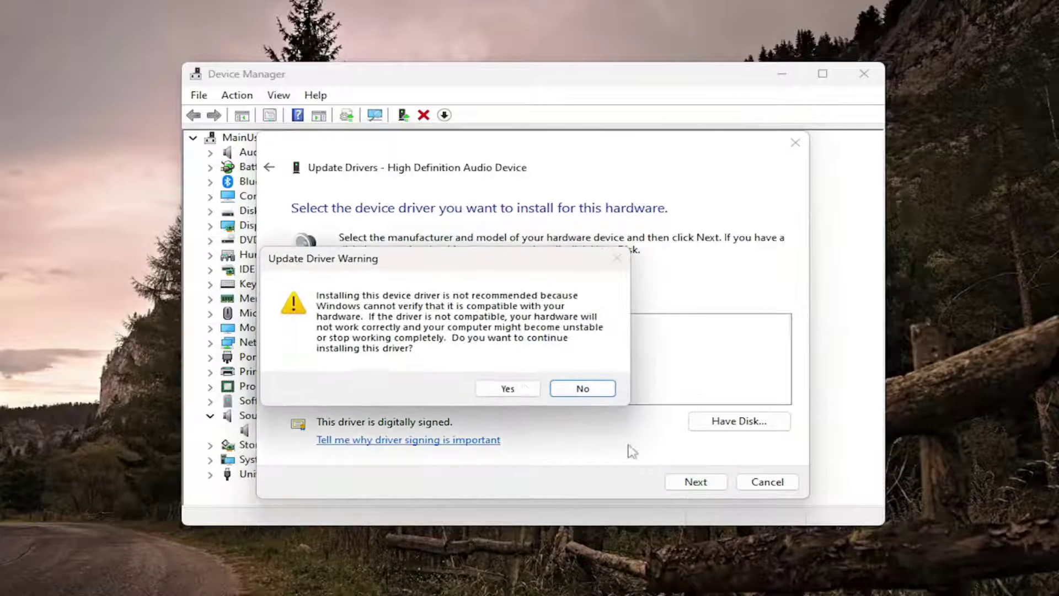
click(499, 386)
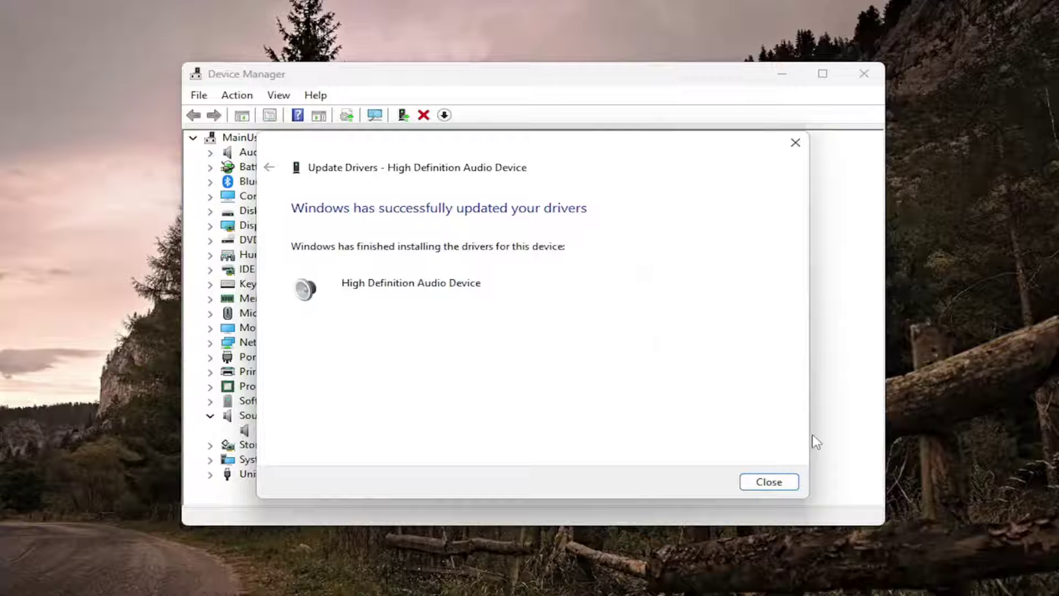
click(777, 486)
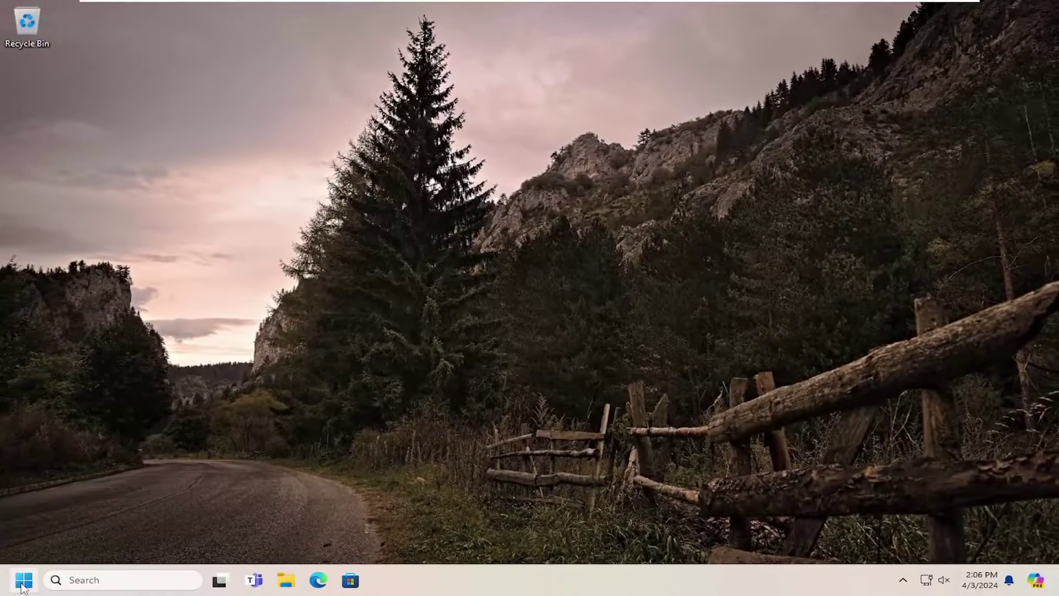
- Bring up the Win+X quick link menu from the Start button
right_click(2, 593)
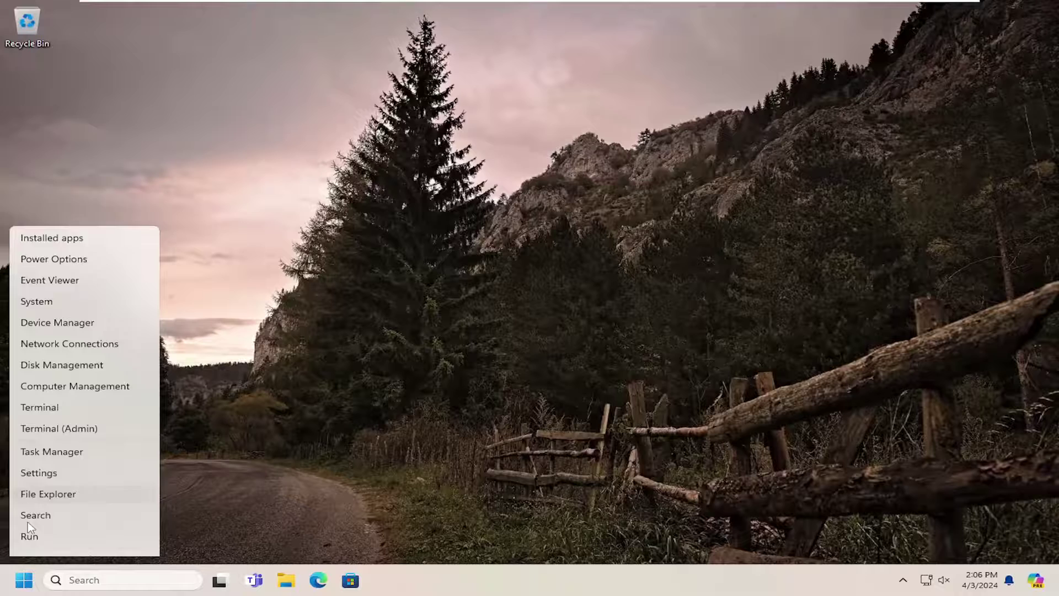